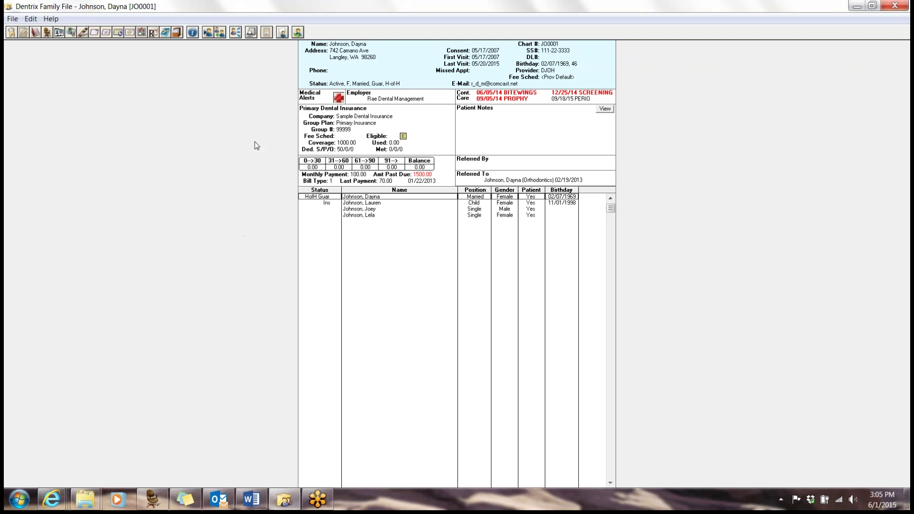
# - Read the medical alert notes down to the Knee replacement 3/2015 entry, then close them
pyautogui.click(338, 97)
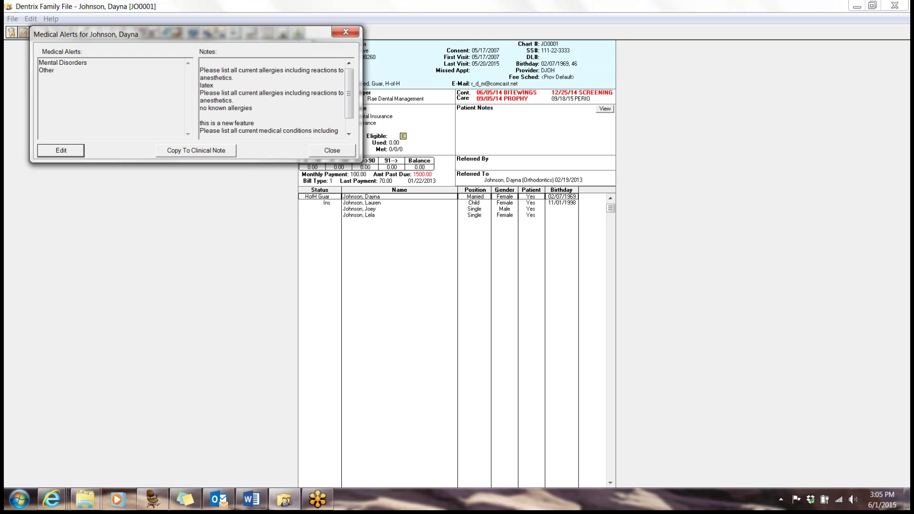
pyautogui.moveTo(203, 69); pyautogui.dragTo(302, 186)
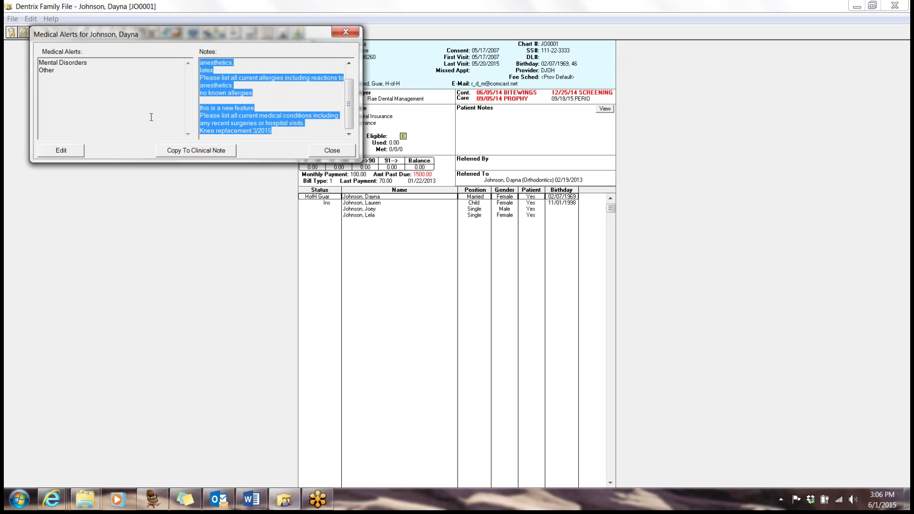
pyautogui.click(332, 151)
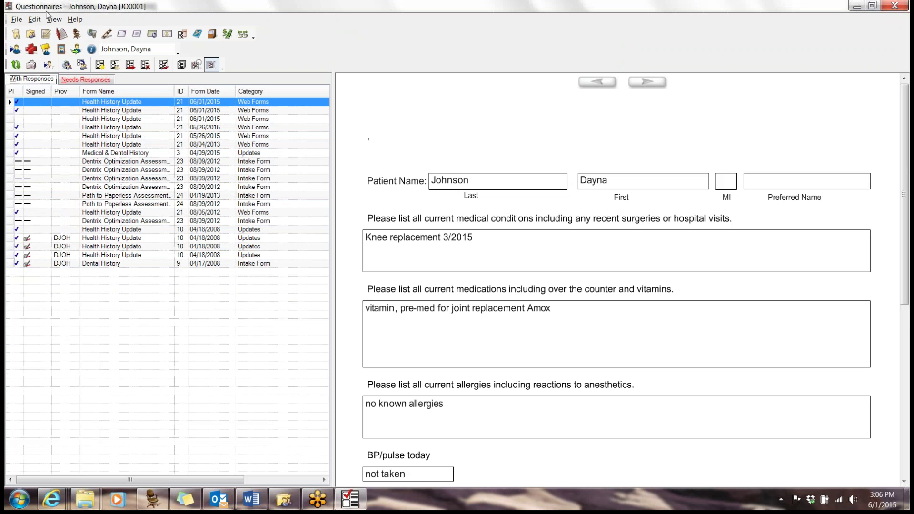
# - Preview the blank Health History Update form full screen from Questionnaire Setup, then close it
pyautogui.click(32, 22)
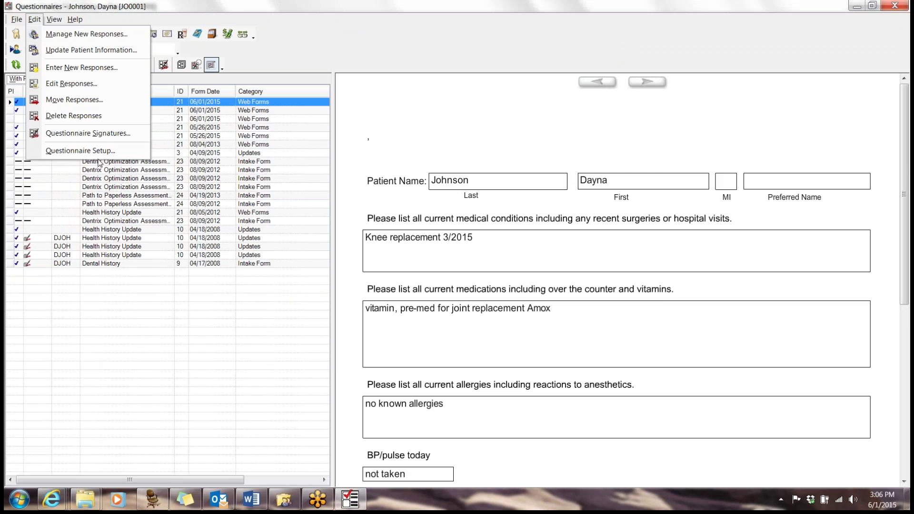
pyautogui.click(109, 152)
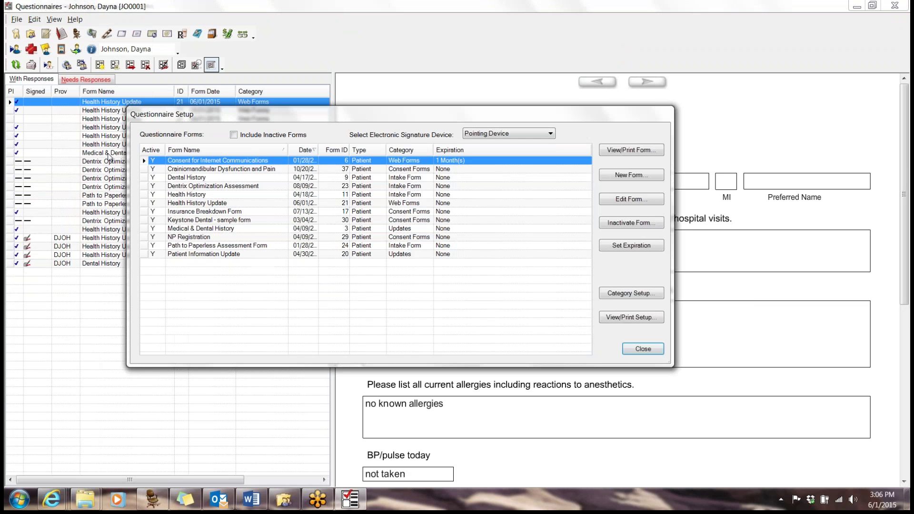
pyautogui.click(234, 202)
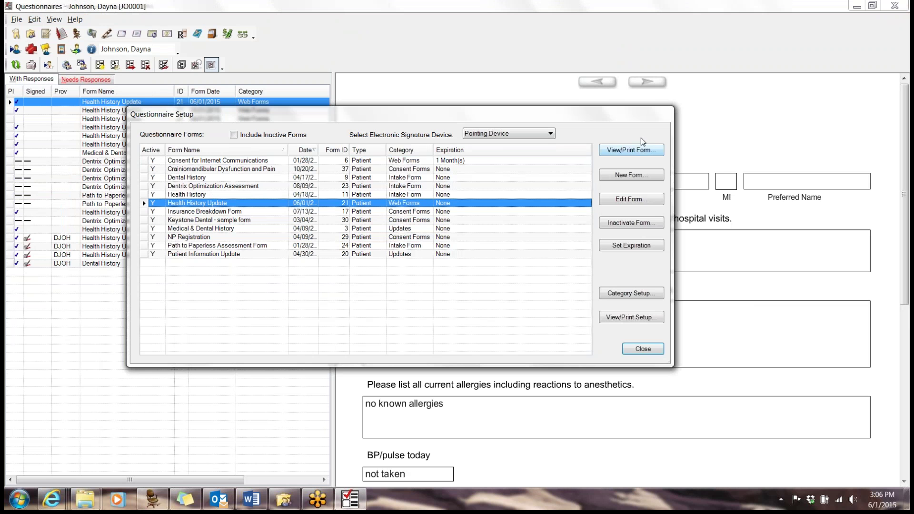
pyautogui.click(638, 151)
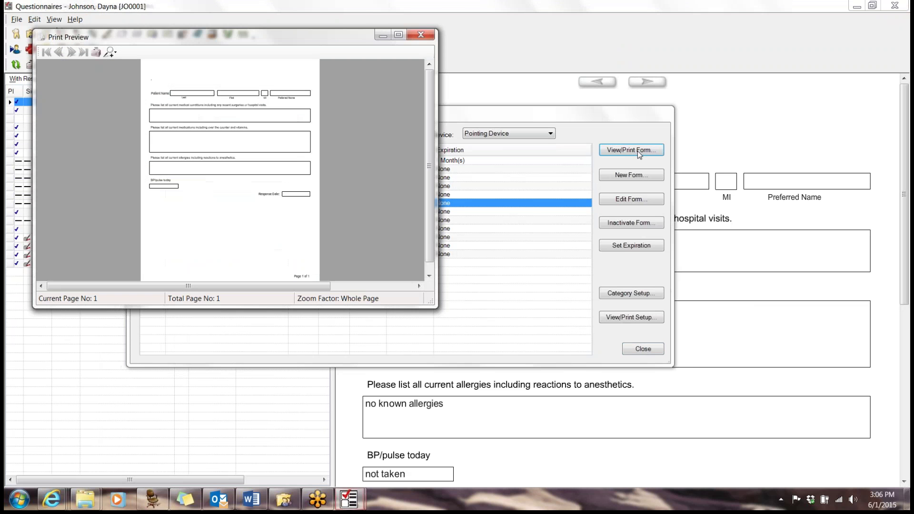
pyautogui.click(398, 36)
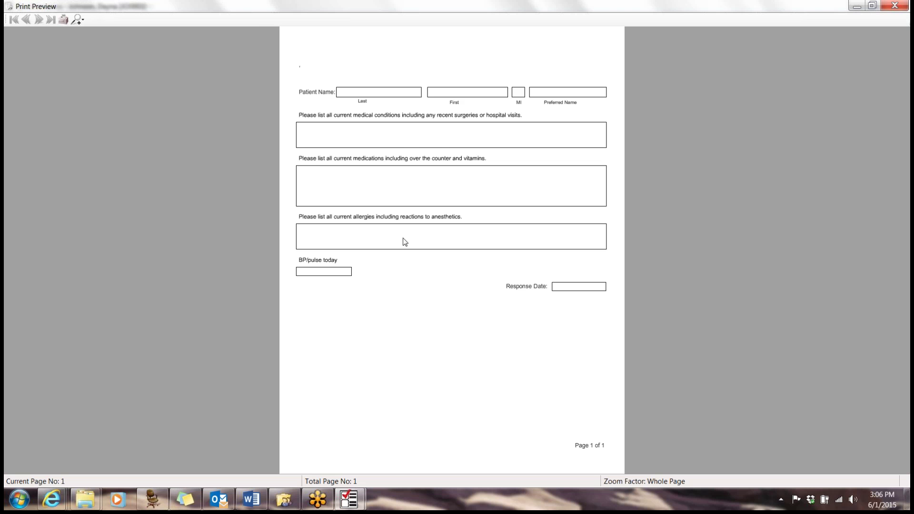
pyautogui.click(898, 8)
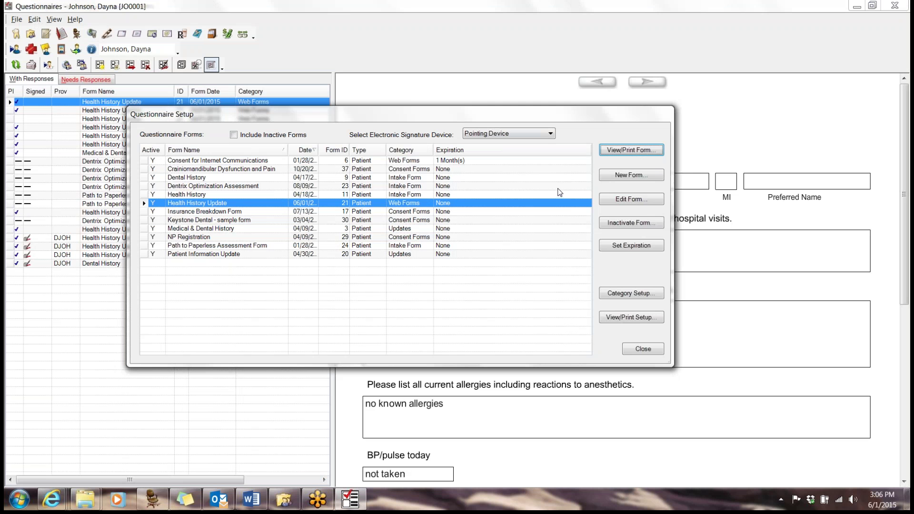
# - Start editing the Health History Update form and check the medical conditions question's settings
pyautogui.click(635, 200)
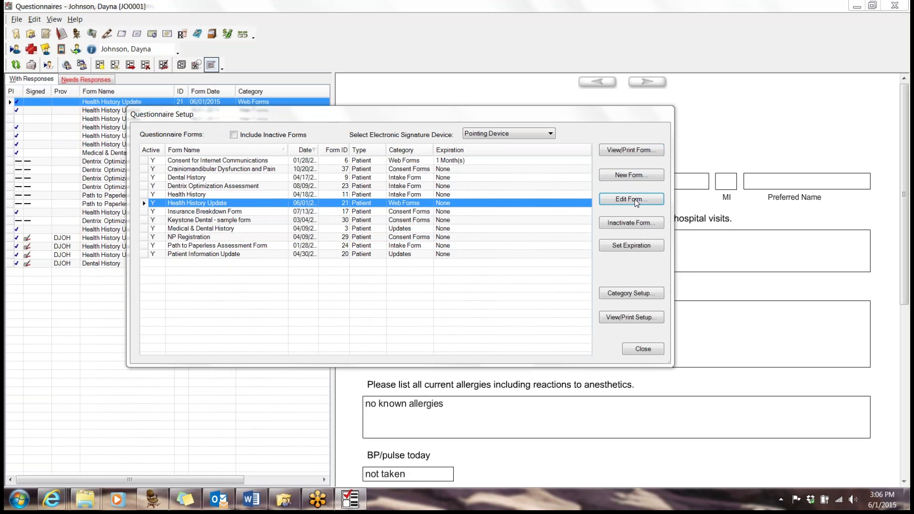
pyautogui.click(484, 294)
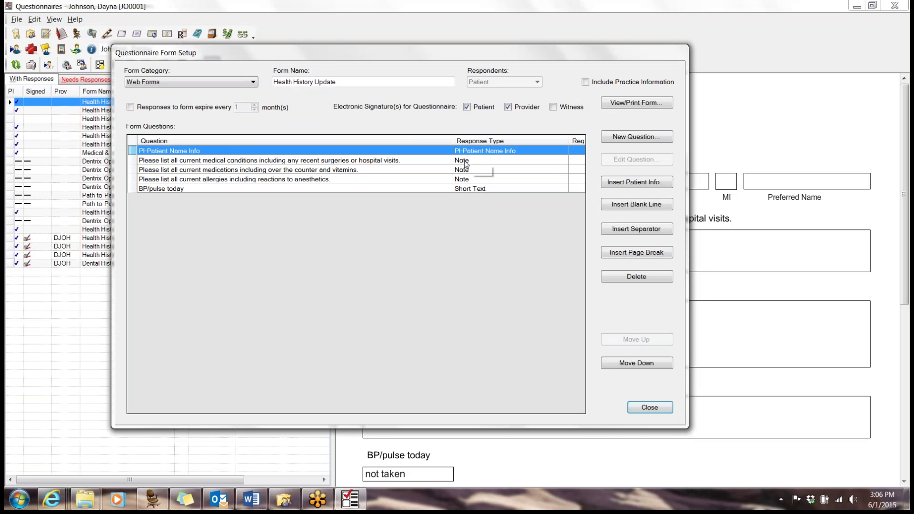
pyautogui.click(465, 162)
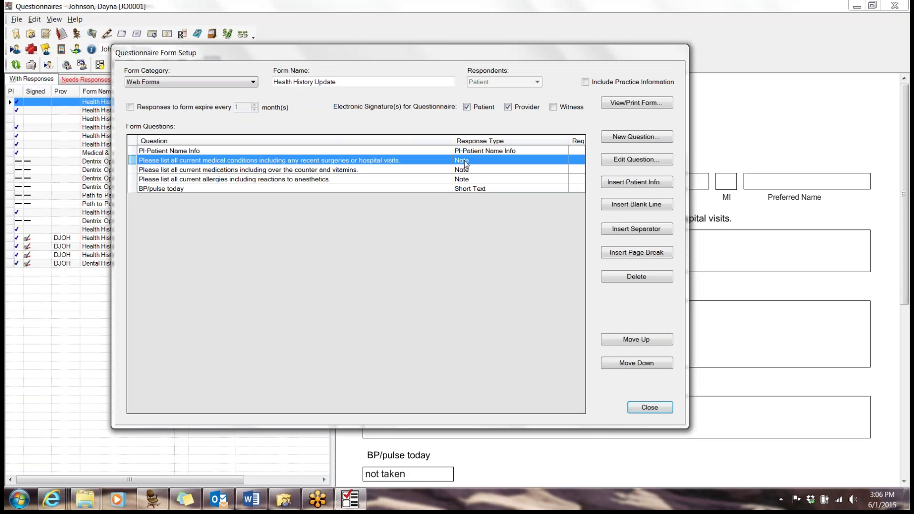
pyautogui.click(640, 160)
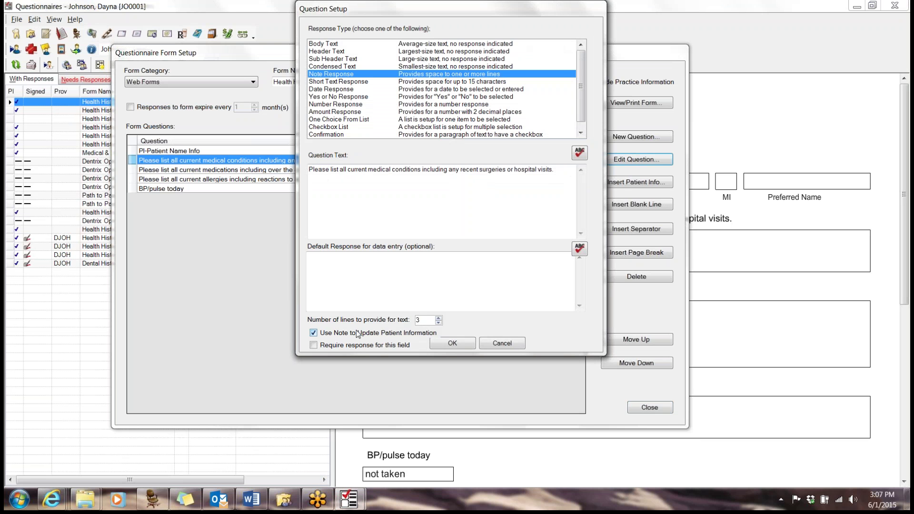
pyautogui.click(467, 343)
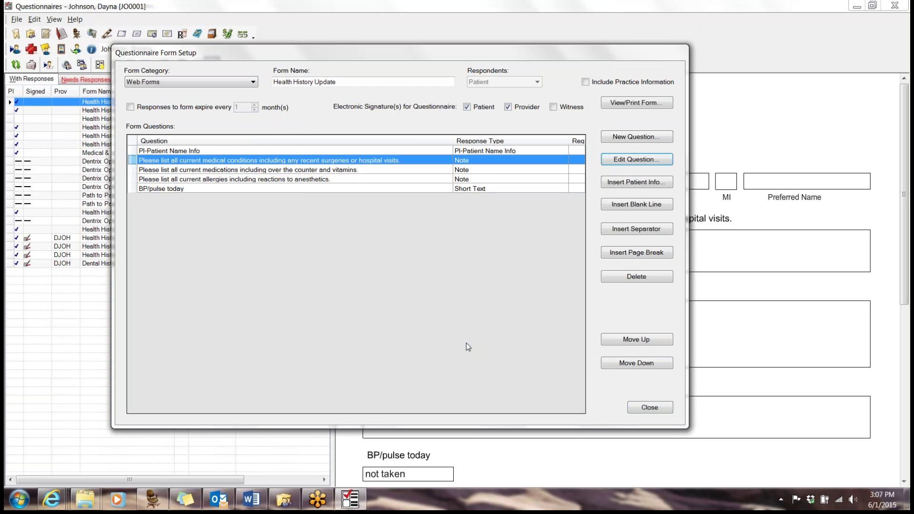
# - Enable Use Note to Update Patient Information on the medications question, then close setup
pyautogui.click(433, 171)
pyautogui.click(636, 165)
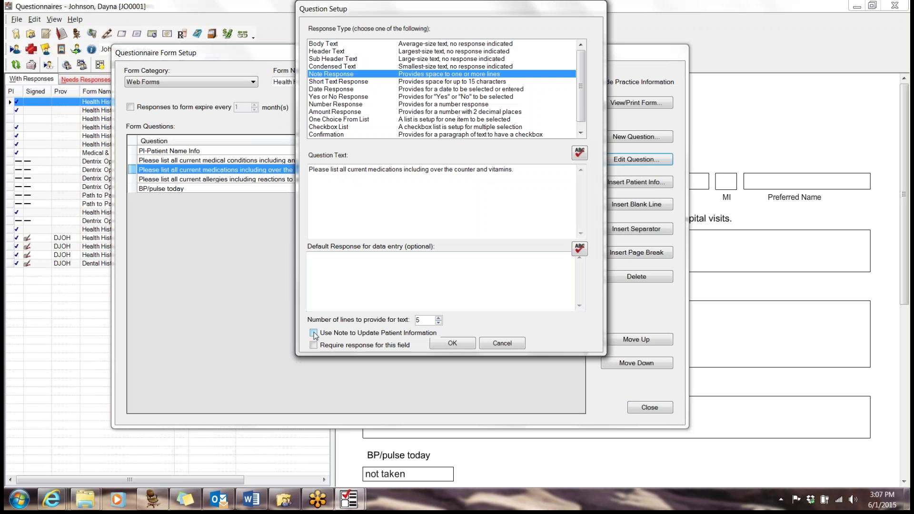
pyautogui.click(314, 333)
pyautogui.click(454, 344)
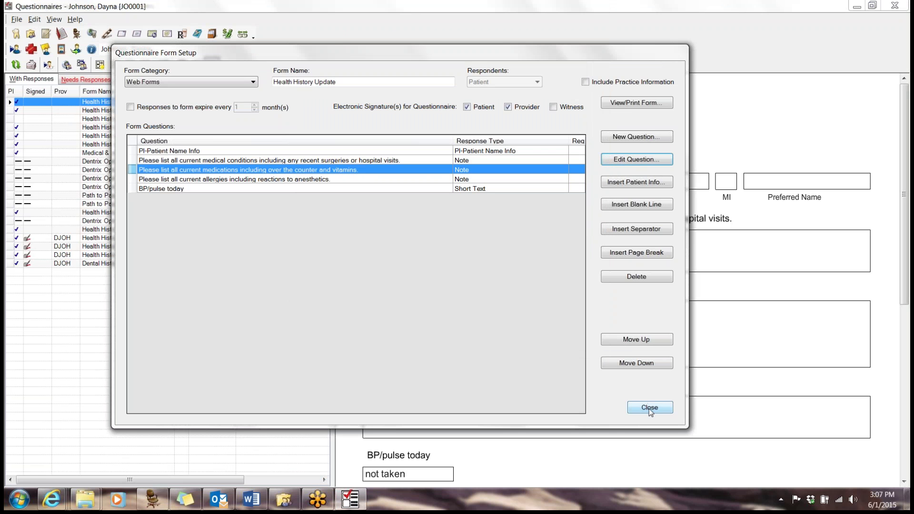
pyautogui.click(649, 407)
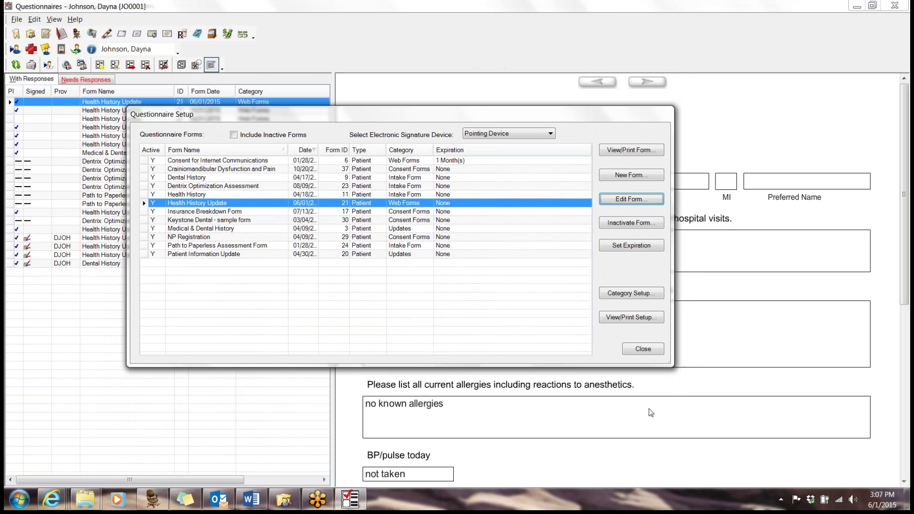
# - Close forms setup and begin new Health History Update responses for the patient
pyautogui.click(643, 349)
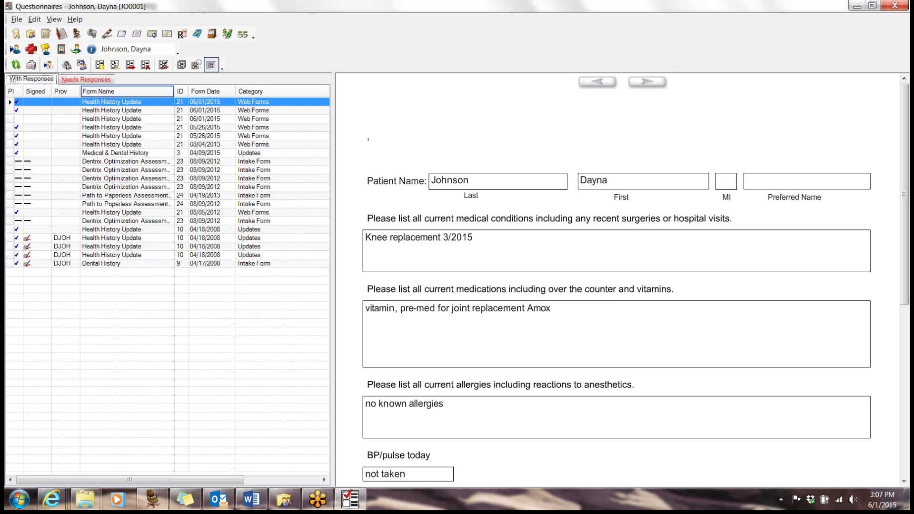
pyautogui.click(101, 67)
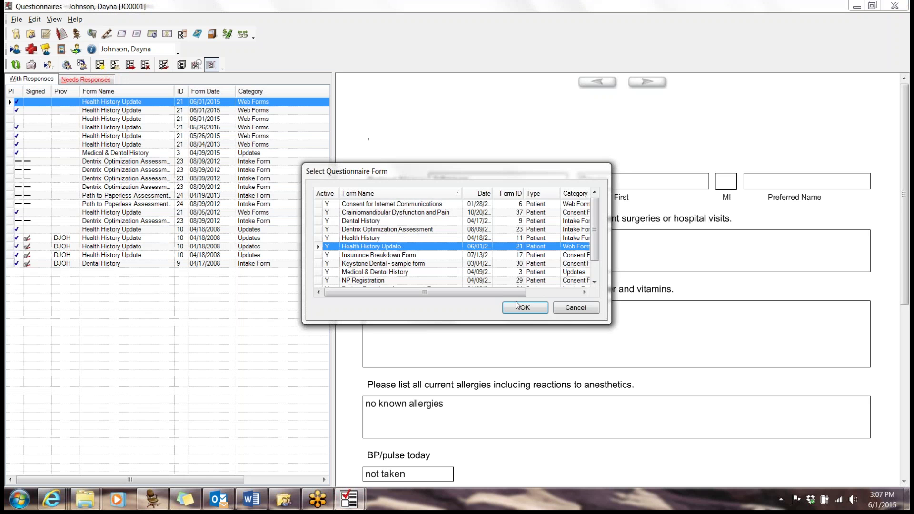
pyautogui.click(525, 309)
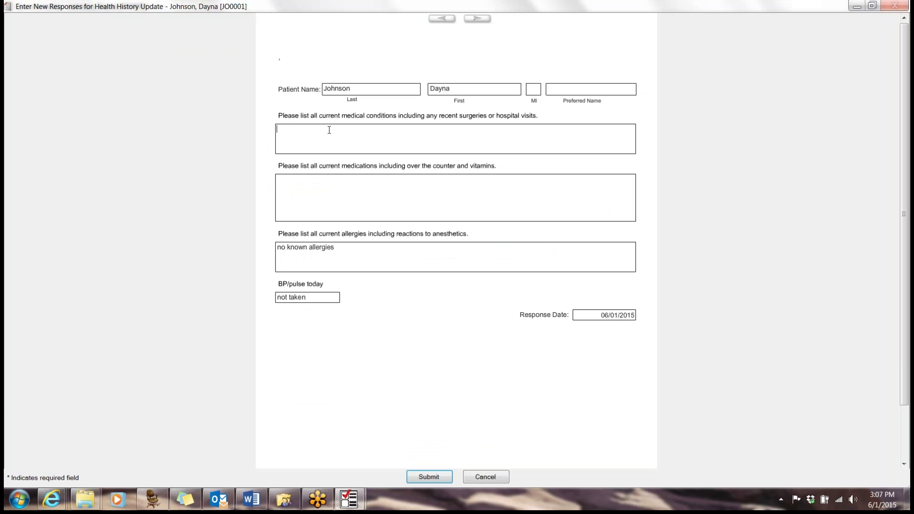
pyautogui.write('k')
pyautogui.write('nee repl')
pyautogui.write('acceme')
# - Correct the medications answer to 'Pre-med (Amox), vitamins' and submit the responses
pyautogui.press('BackSpace')
pyautogui.press('BackSpace')
pyautogui.press('BackSpace')
pyautogui.write('ement')
pyautogui.write(' 3/1')
pyautogui.write('015')
pyautogui.write('P')
pyautogui.write('re-med')
pyautogui.write(' (Amox')
pyautogui.write(')')
pyautogui.write('v')
pyautogui.write('t')
pyautogui.write('ins')
pyautogui.press('BackSpace')
pyautogui.press('BackSpace')
pyautogui.press('BackSpace')
pyautogui.press('BackSpace')
pyautogui.press('BackSpace')
pyautogui.write('a')
pyautogui.write('mins')
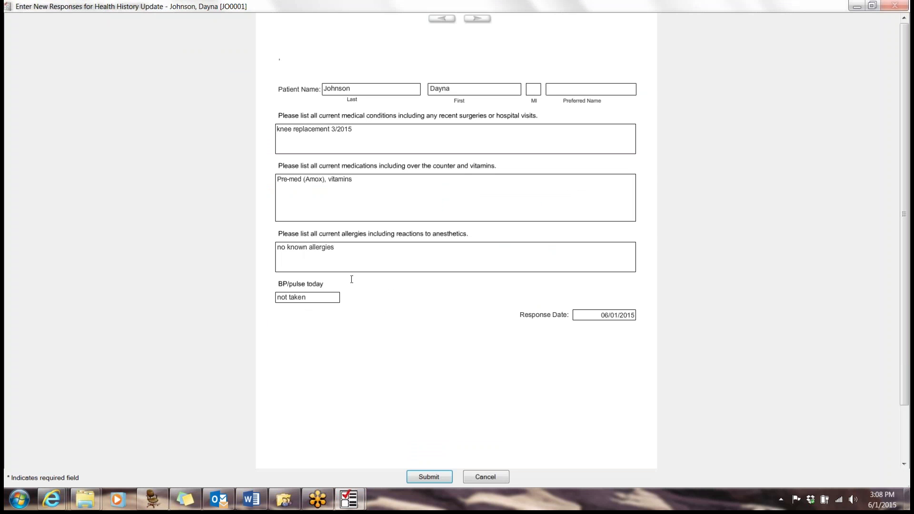
pyautogui.click(437, 480)
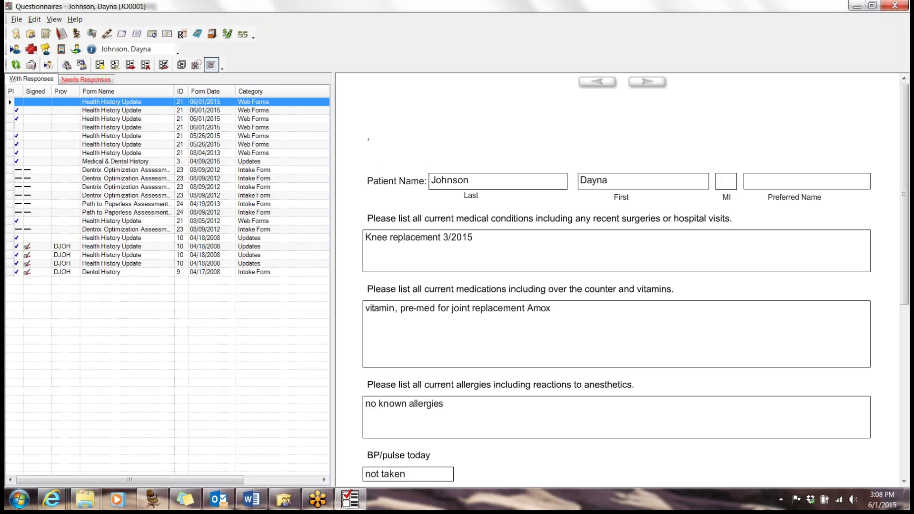
# - In Update Patient Information, show the knee replacement medical-conditions answer's Note Options
pyautogui.click(82, 65)
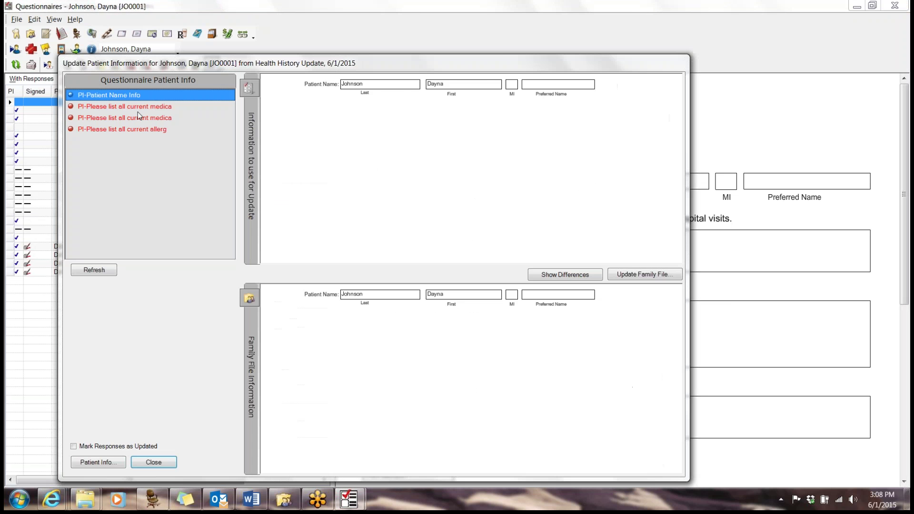
pyautogui.click(151, 109)
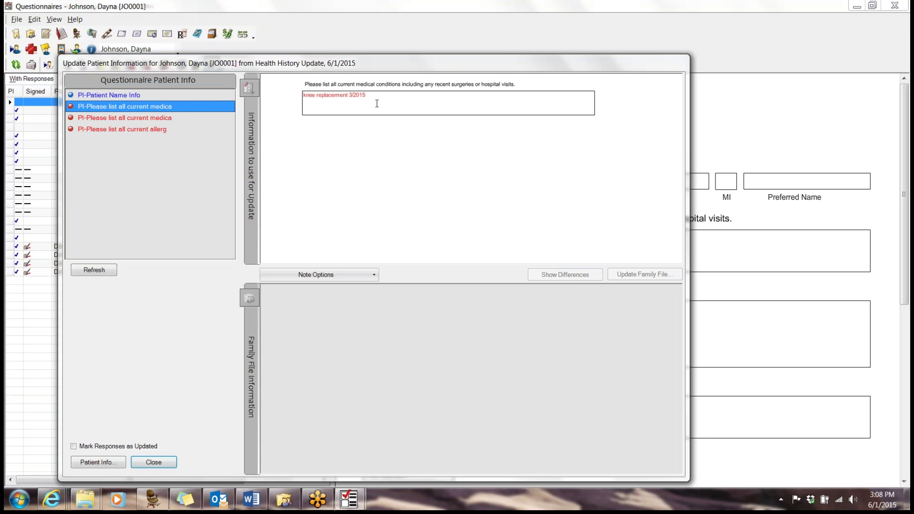
pyautogui.click(366, 274)
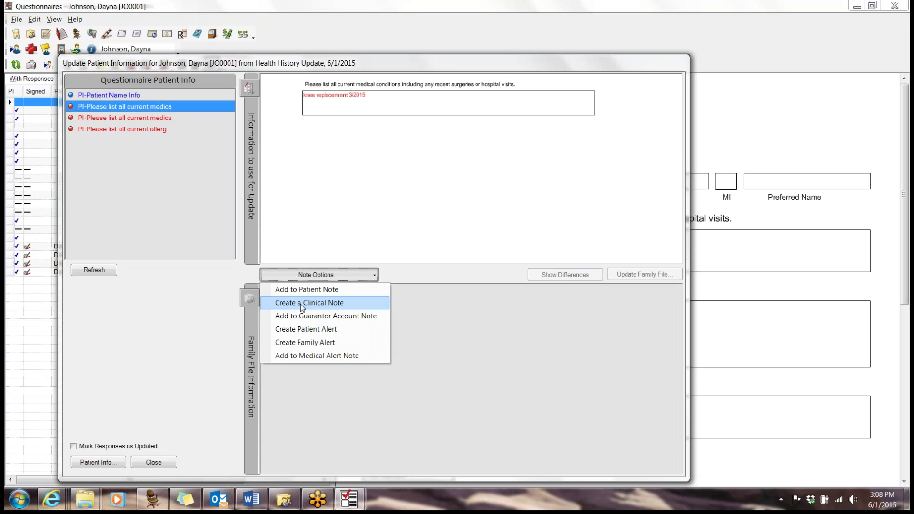
# - Add the knee replacement answer to the medical alert note, unchecking Mental Disorders to leave Other
pyautogui.click(316, 356)
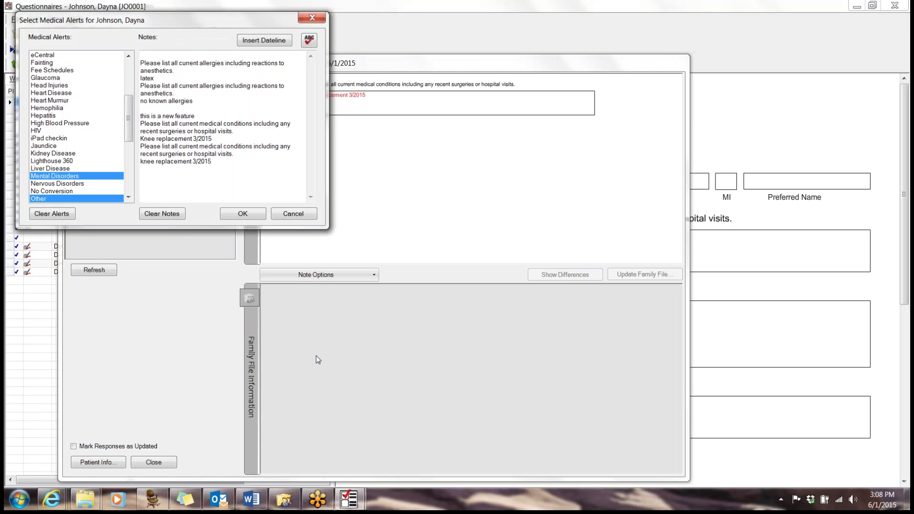
pyautogui.click(130, 199)
pyautogui.click(130, 199)
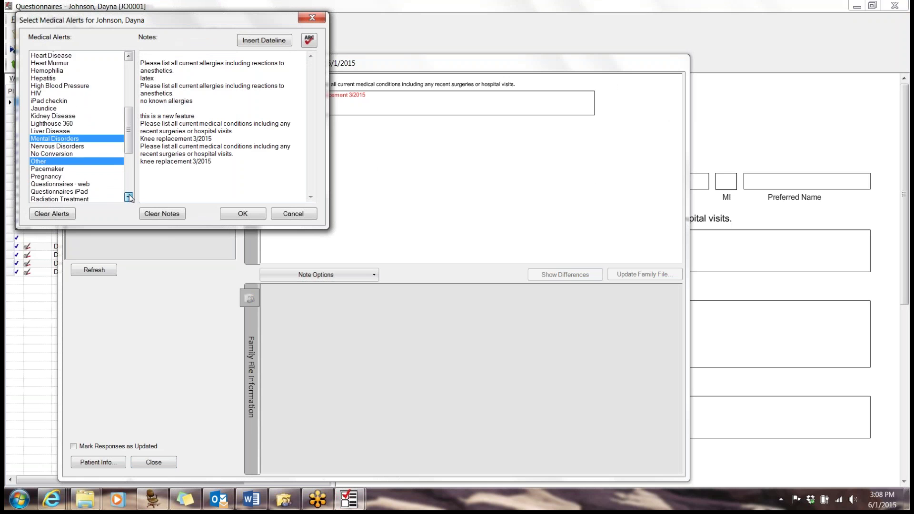
pyautogui.click(129, 196)
pyautogui.click(130, 196)
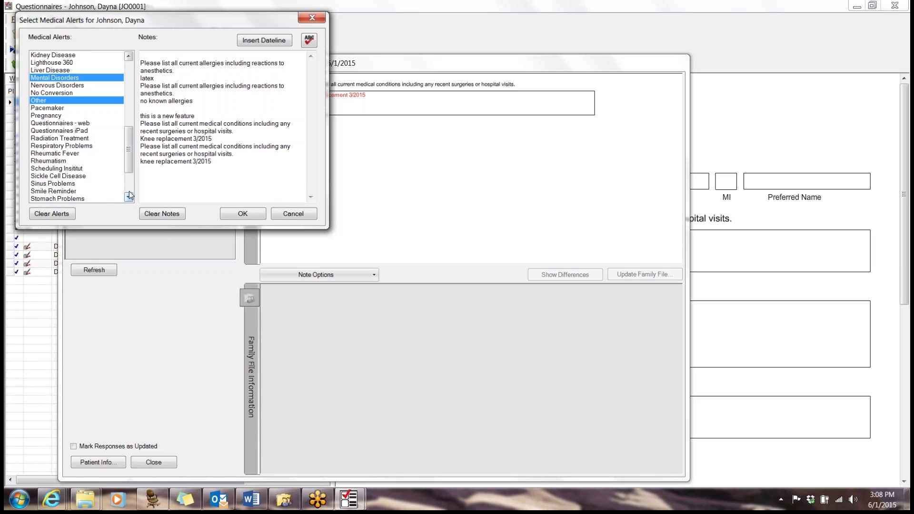
pyautogui.click(130, 195)
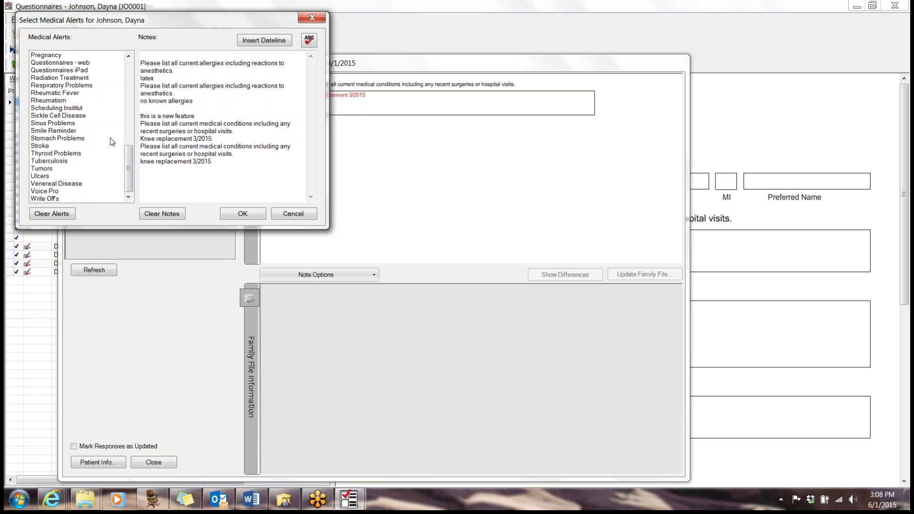
pyautogui.click(129, 91)
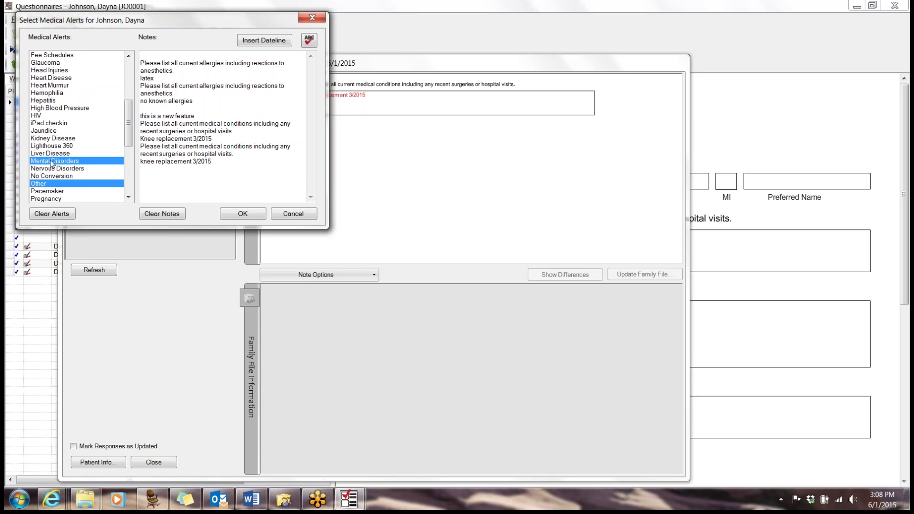
pyautogui.click(52, 160)
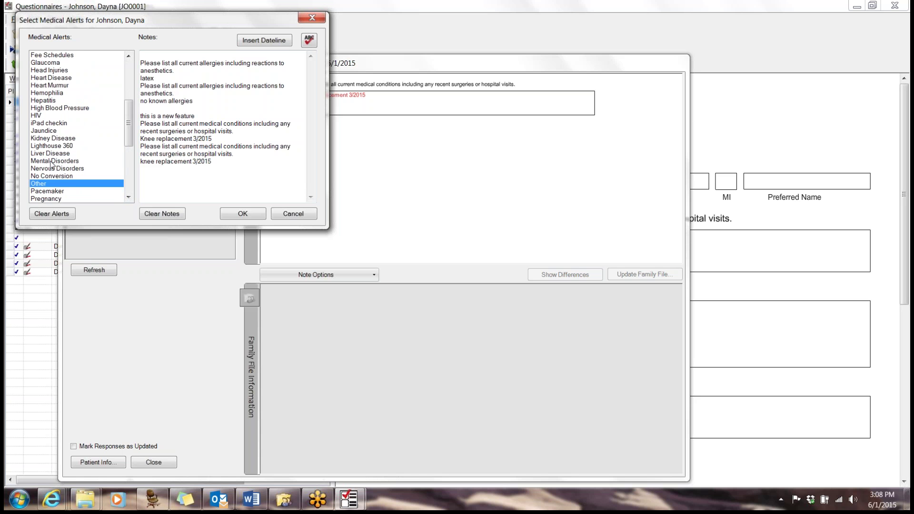
pyautogui.click(243, 214)
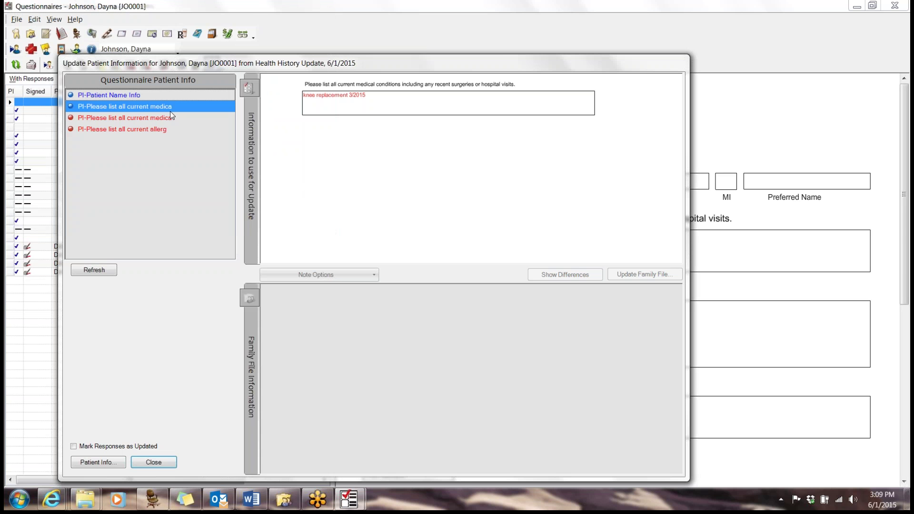
# - Turn the no known allergies answer into an Always patient alert for Patient Chart and Prescriptions
pyautogui.click(162, 122)
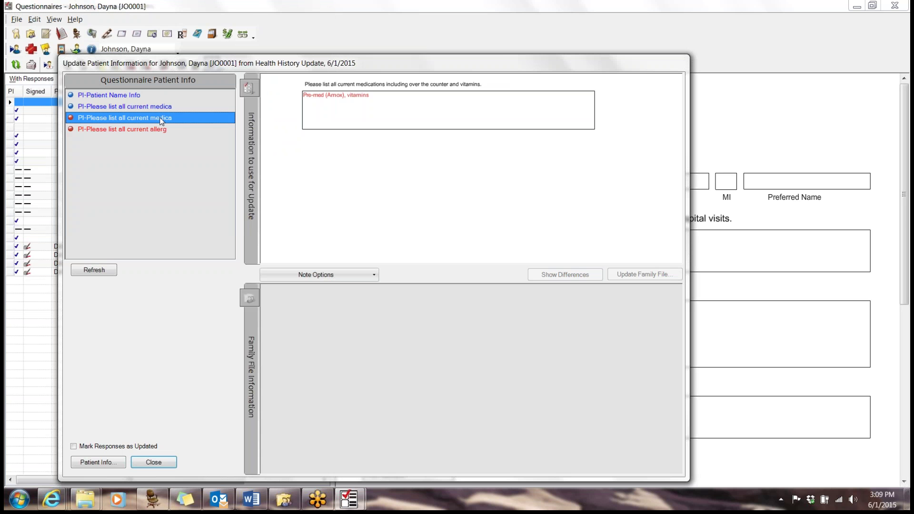
pyautogui.click(159, 131)
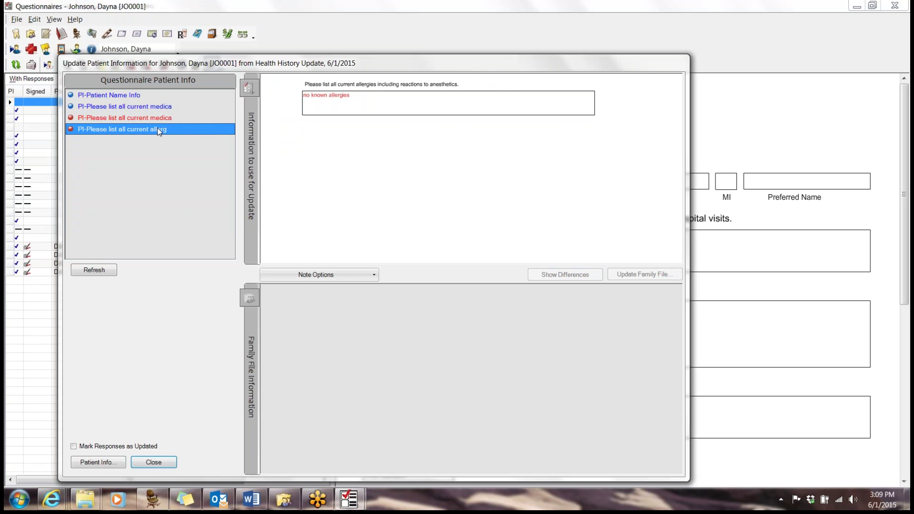
pyautogui.click(339, 275)
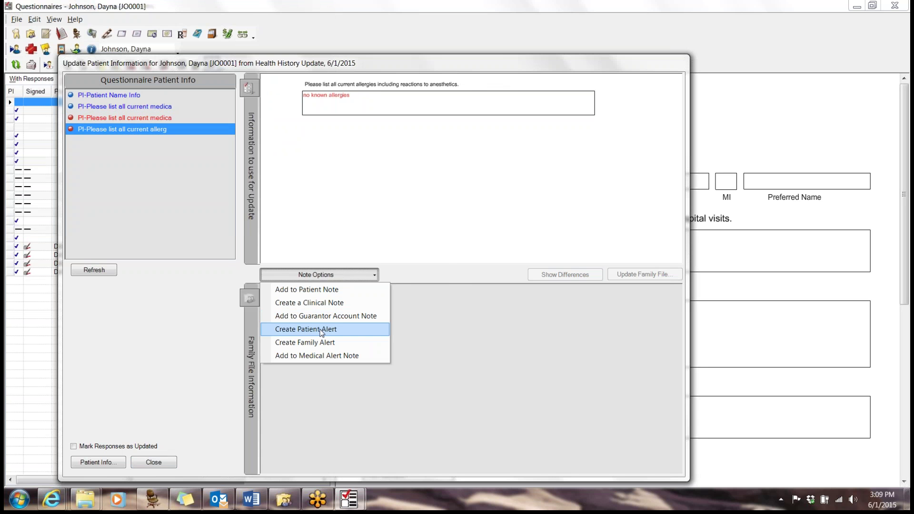
pyautogui.click(321, 331)
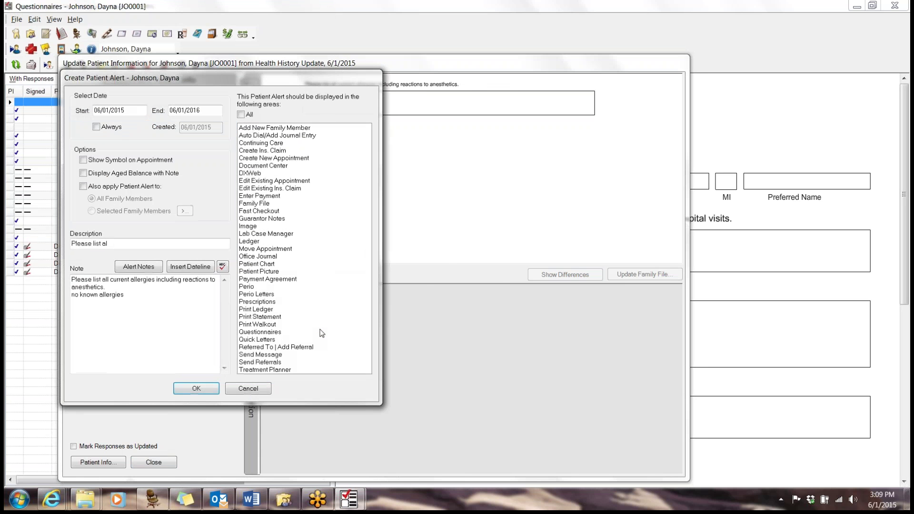
pyautogui.click(96, 127)
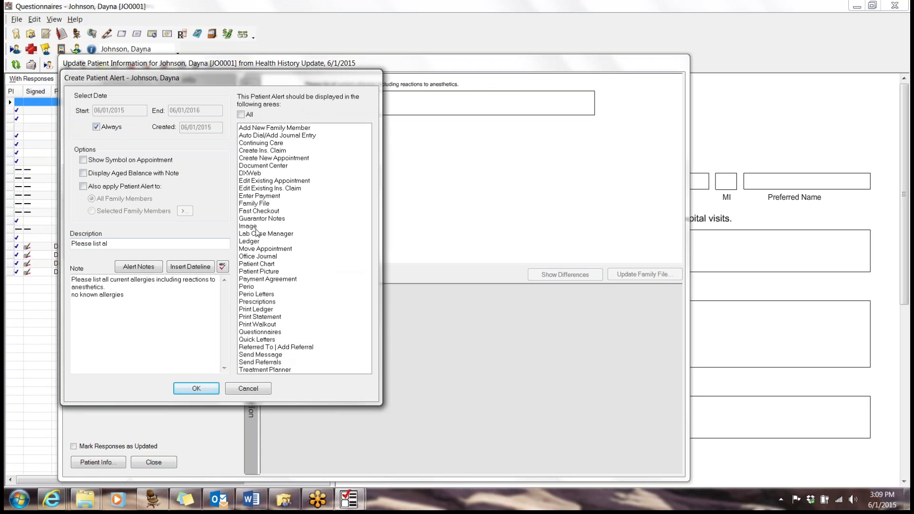
pyautogui.click(263, 266)
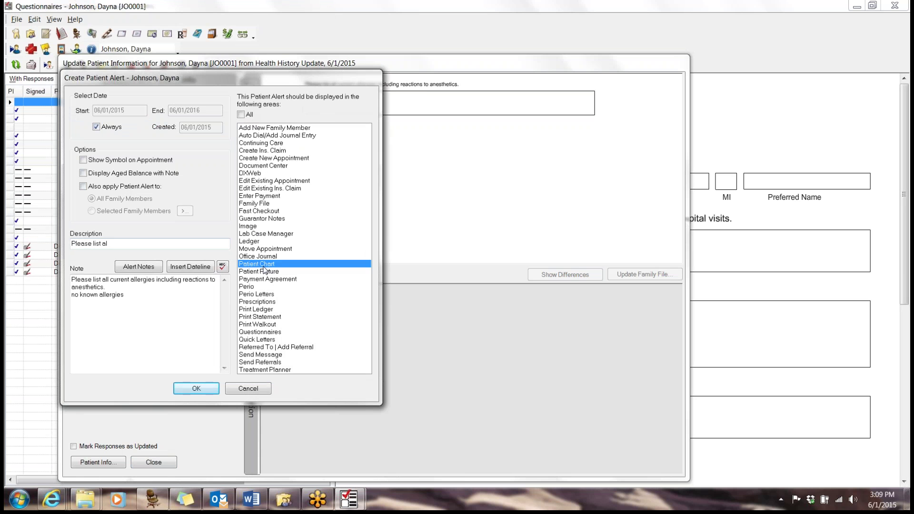
pyautogui.click(263, 302)
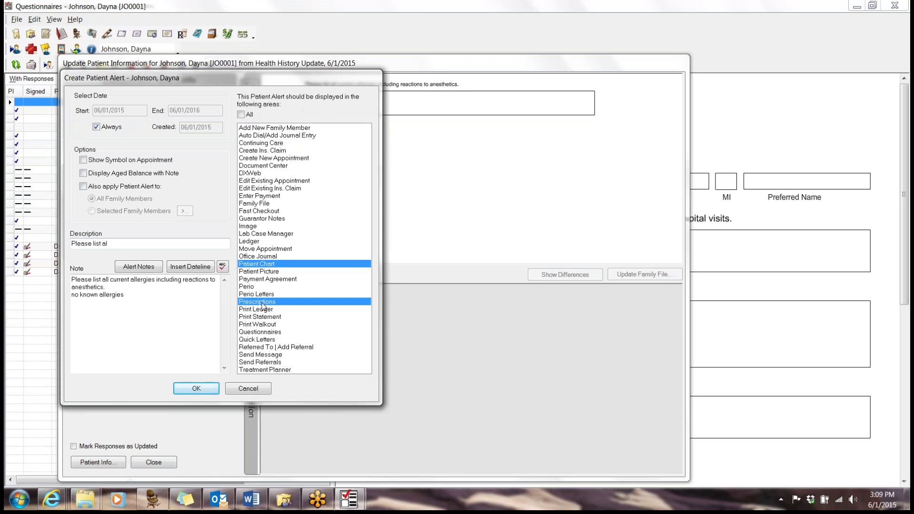
pyautogui.click(193, 390)
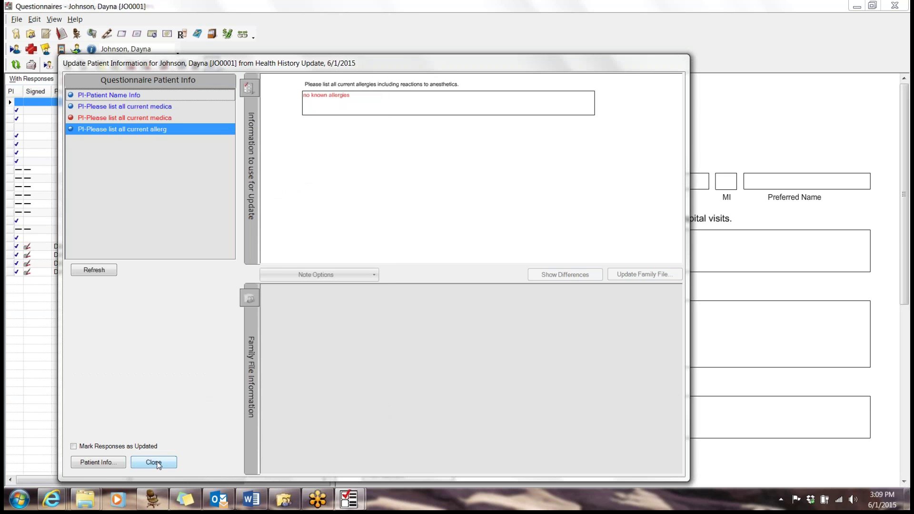
# - Close the update, then check the medical alerts, patient alerts, and medical alerts again
pyautogui.click(154, 463)
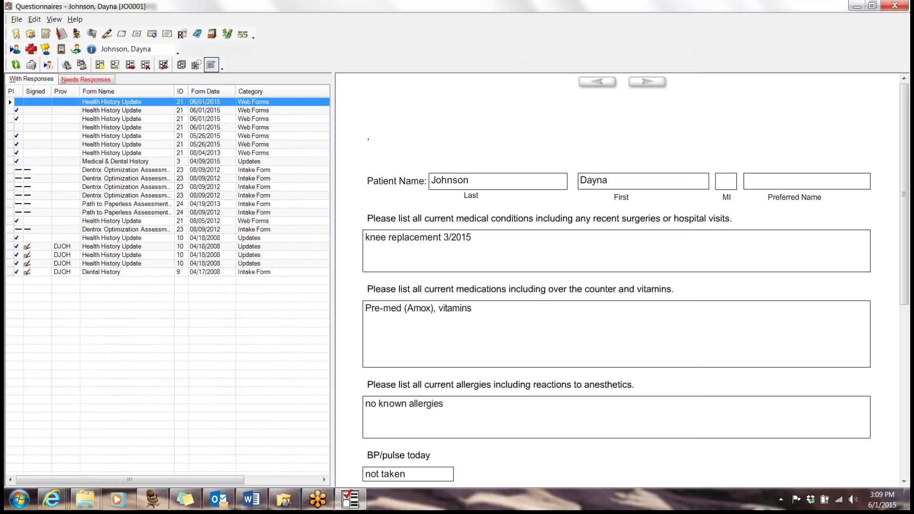
pyautogui.click(32, 49)
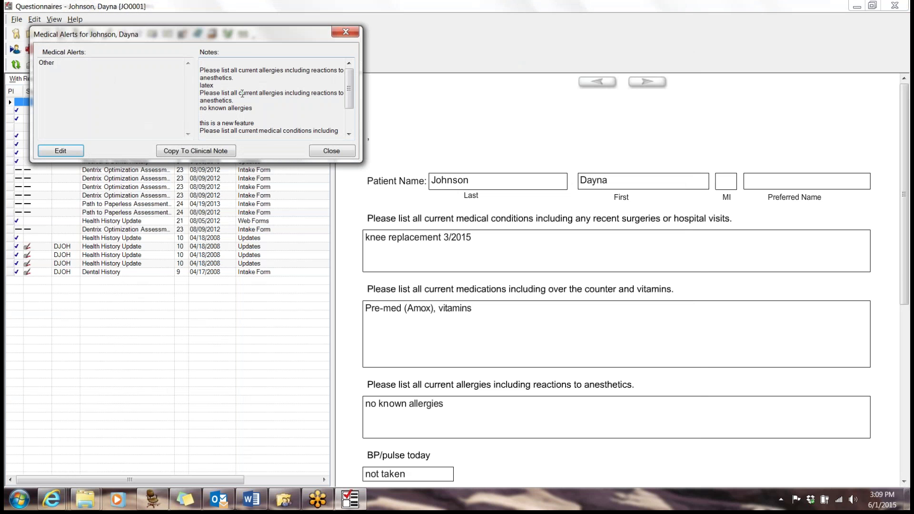
pyautogui.click(330, 151)
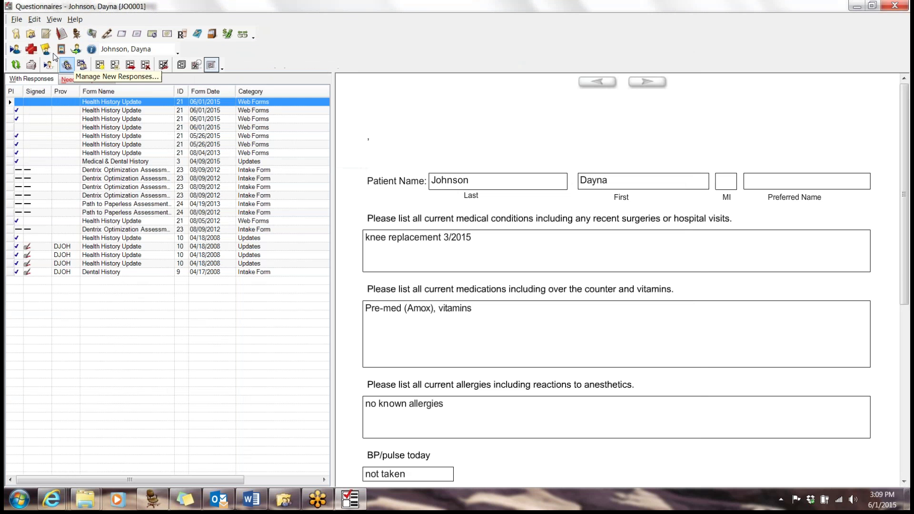
pyautogui.click(46, 49)
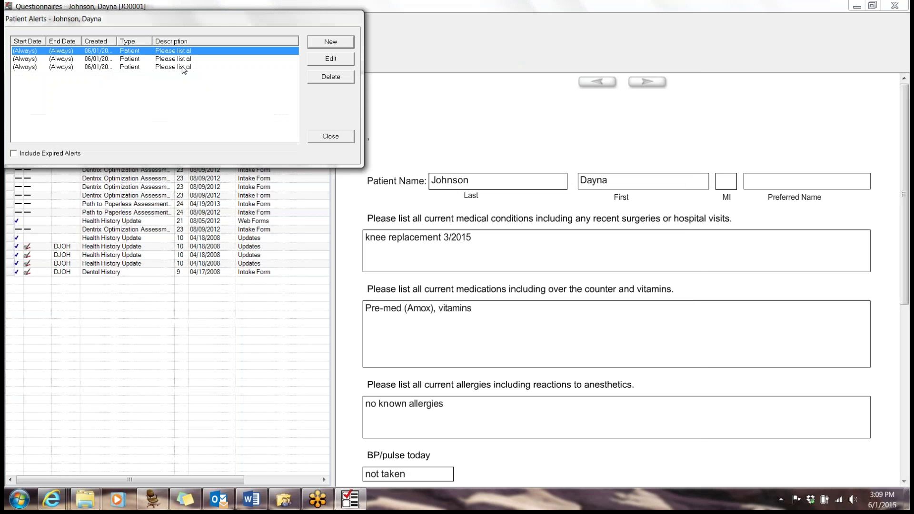
pyautogui.click(339, 139)
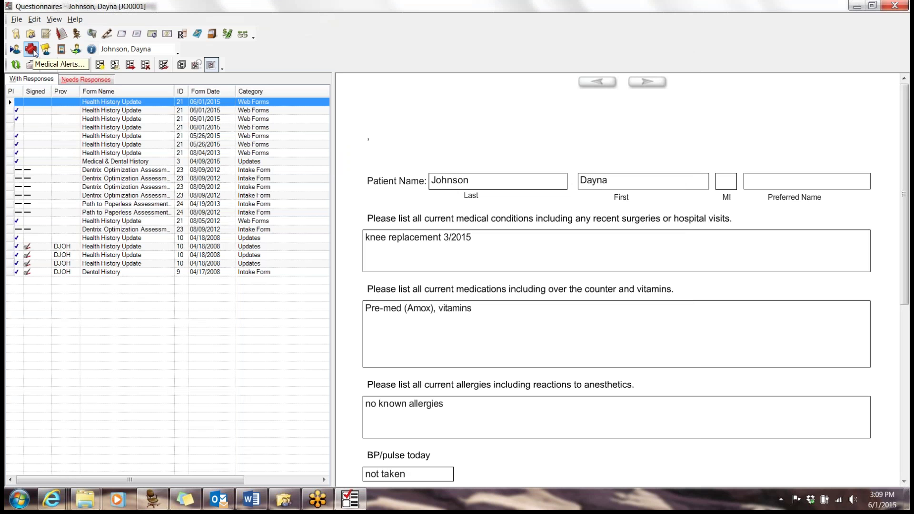
pyautogui.click(31, 50)
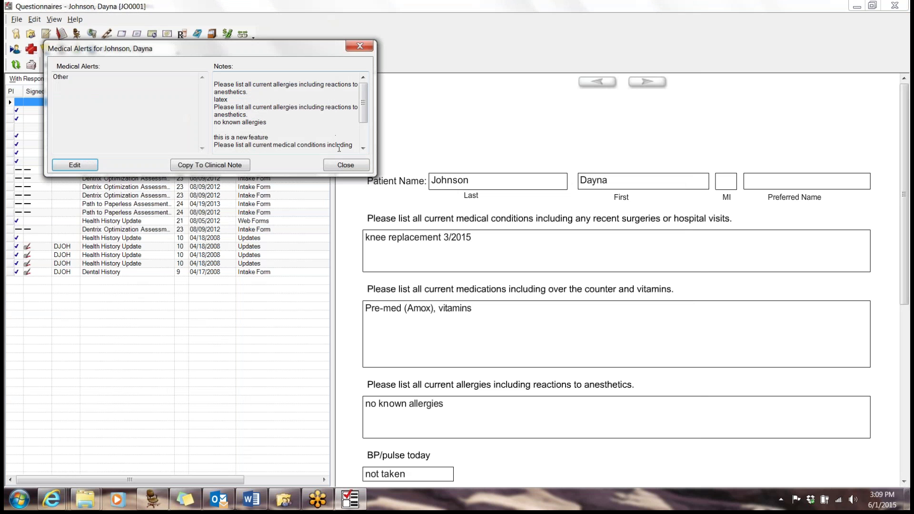
pyautogui.click(346, 169)
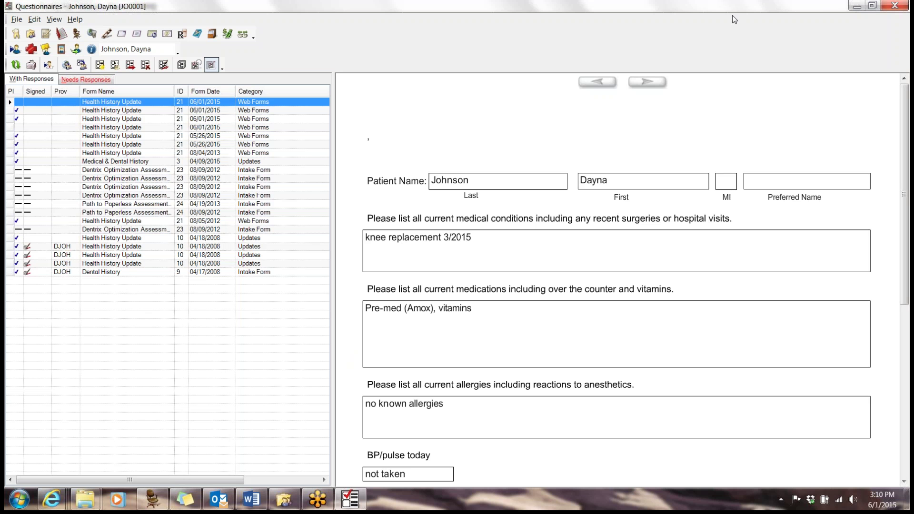
pyautogui.click(897, 8)
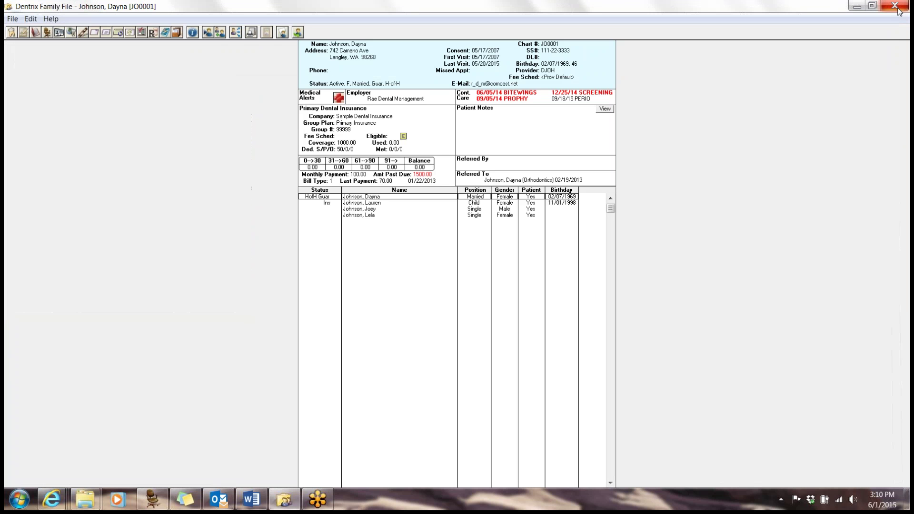